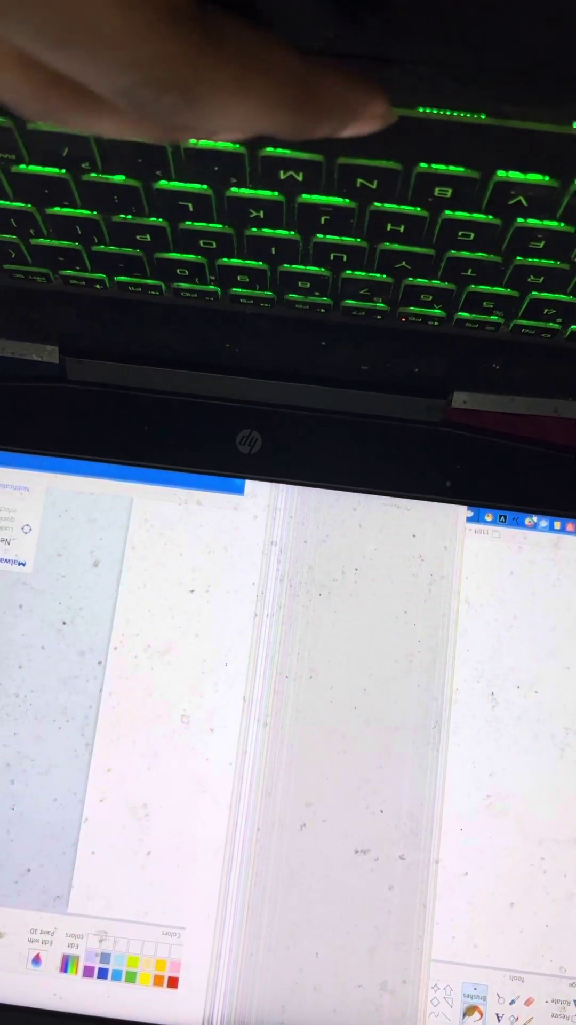
Switch away from the full-screen Paint window to reveal the desktop icons.
{"action": "key", "text": "alt+Tab"}
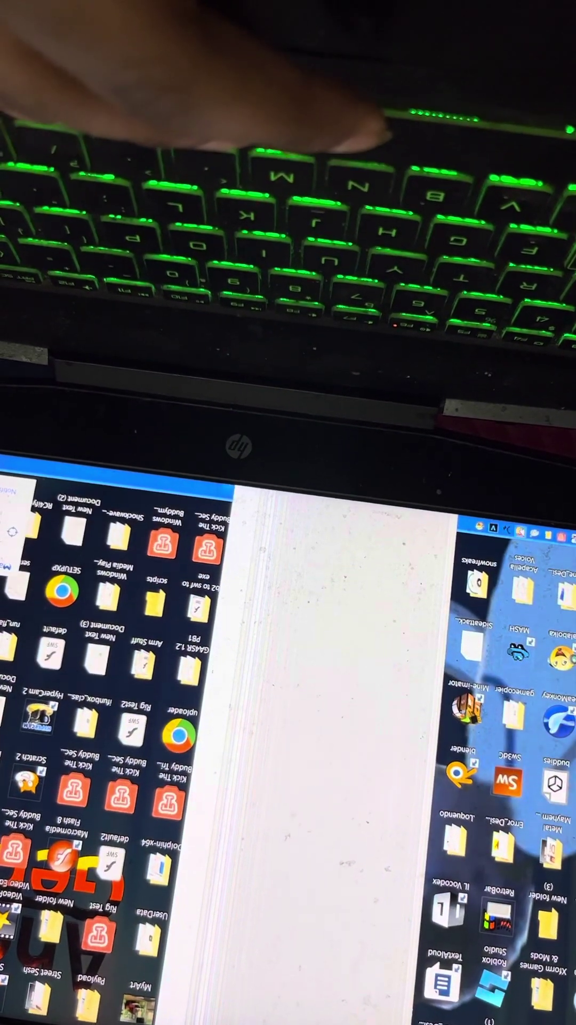